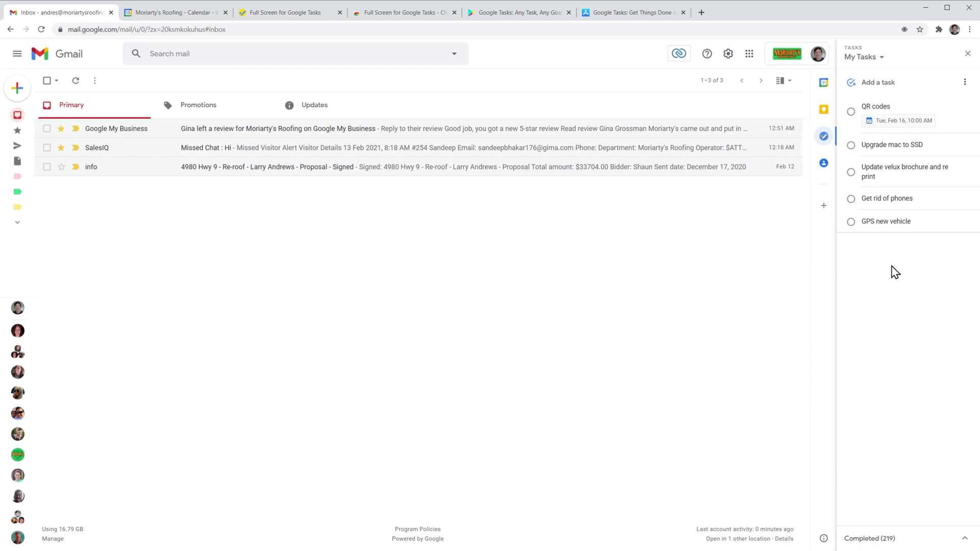
# Add a phone-call task and 'Weekly review' as two new tasks in My Tasks
pyautogui.click(883, 58)
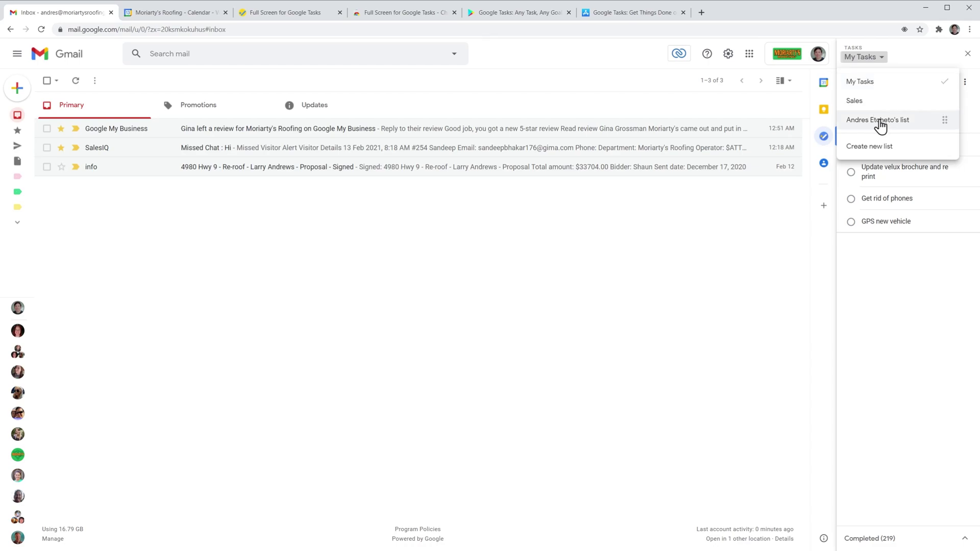
pyautogui.click(892, 276)
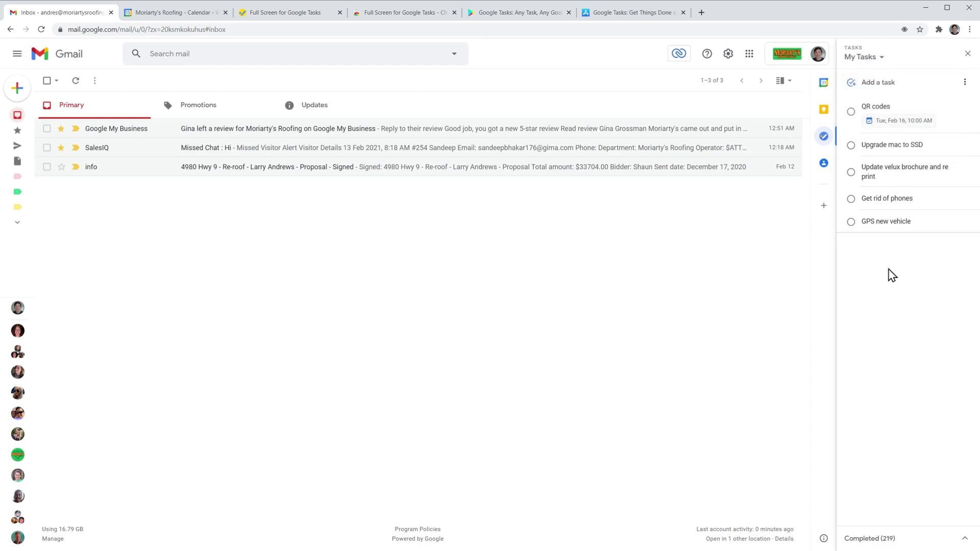
pyautogui.click(876, 87)
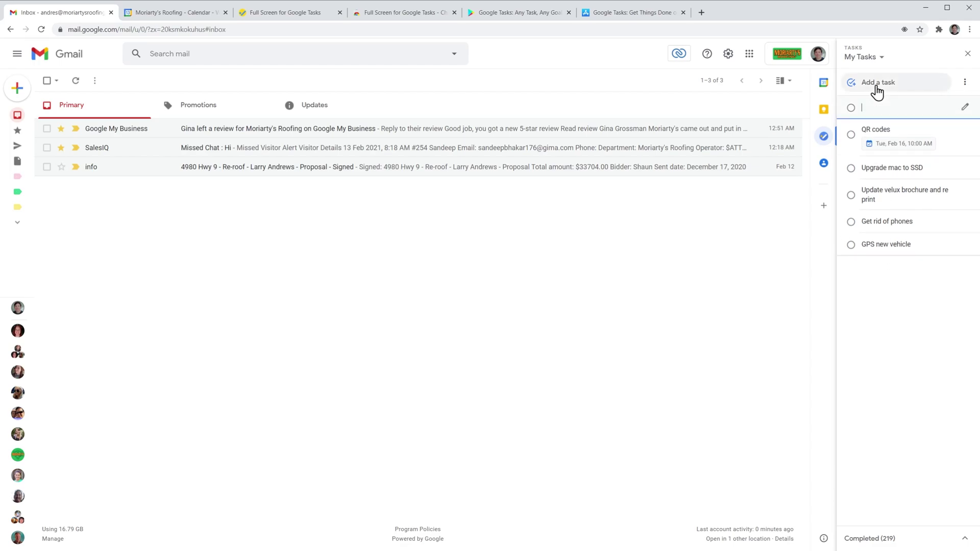
pyautogui.write('Call Sam')
pyautogui.press('Return')
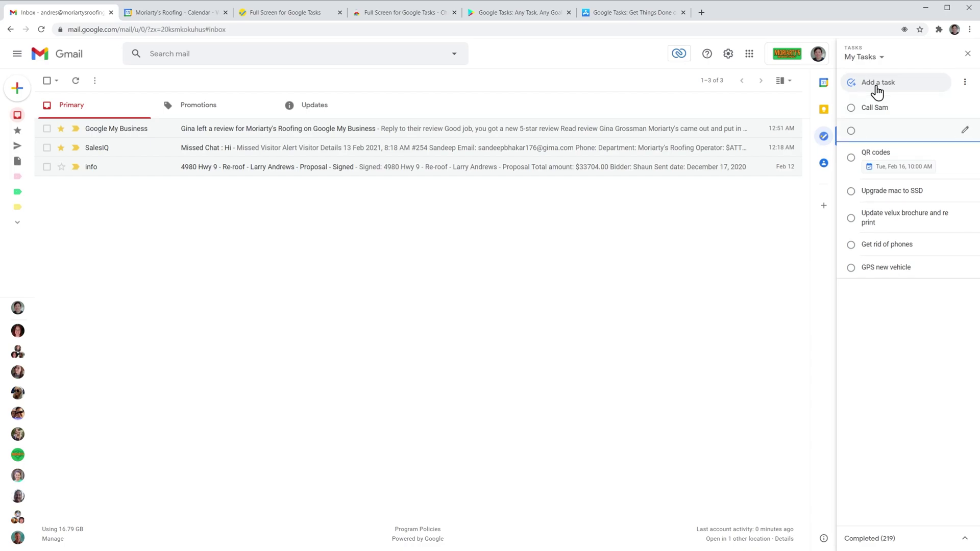
pyautogui.write('Weekly review')
# Give the Weekly review task, kept in My Tasks, a due date of Tue, Feb 16 at 11:00 AM
pyautogui.click(965, 134)
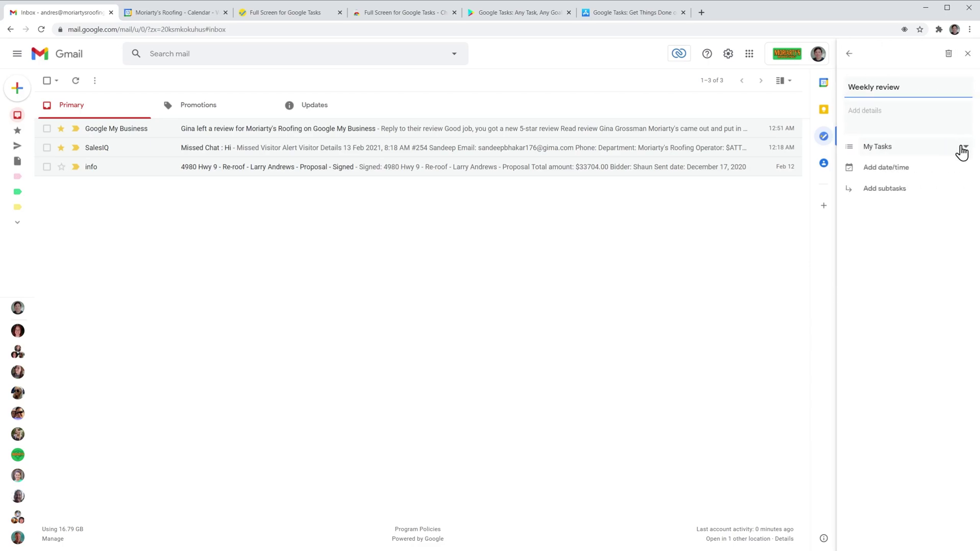
pyautogui.click(961, 152)
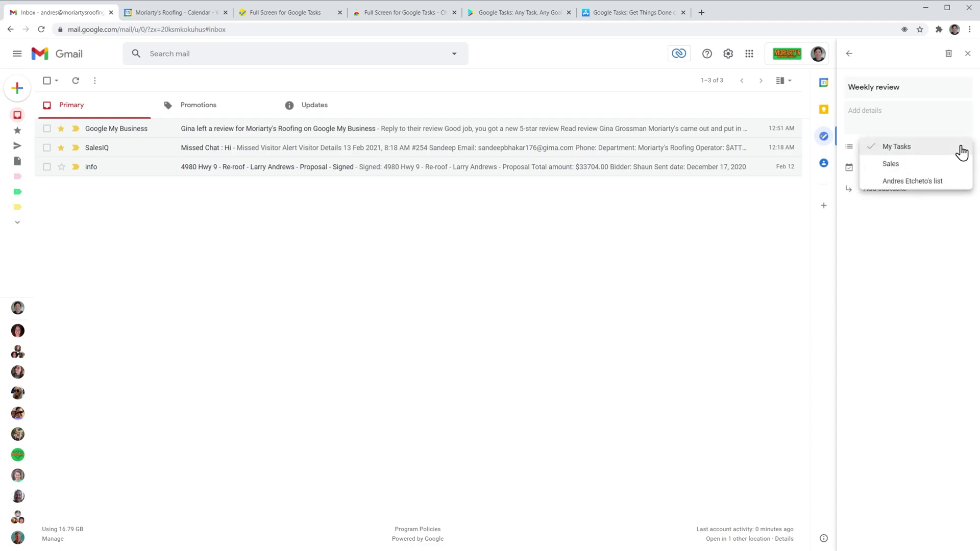
pyautogui.click(961, 152)
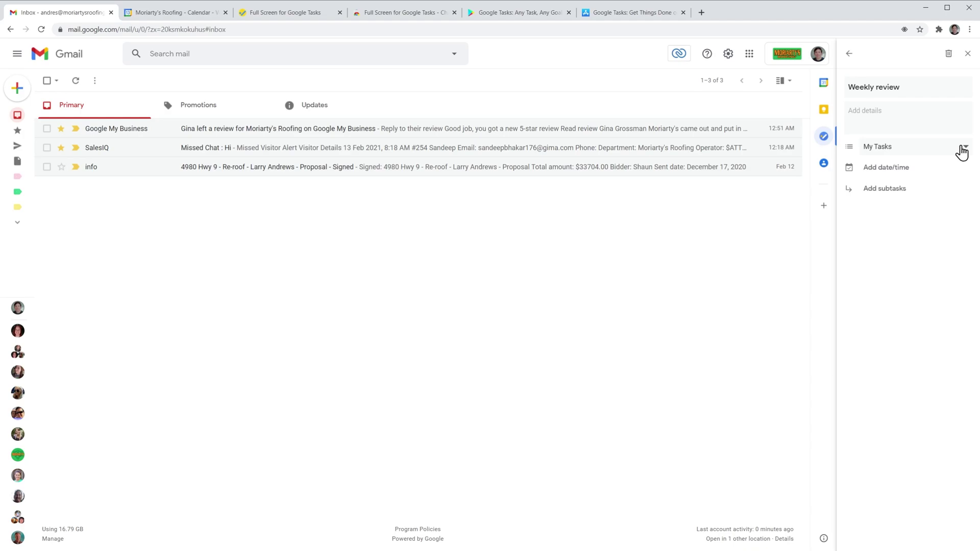
pyautogui.click(906, 173)
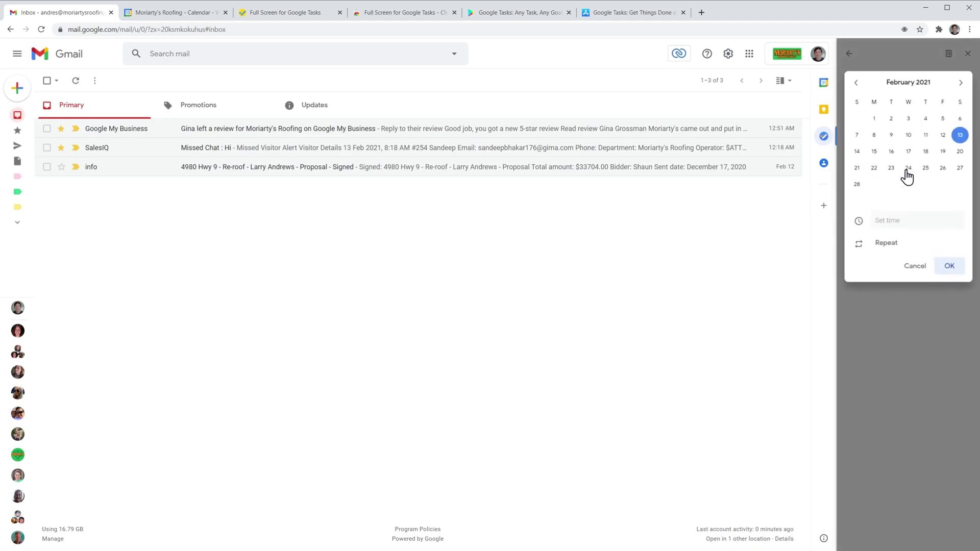
pyautogui.click(891, 151)
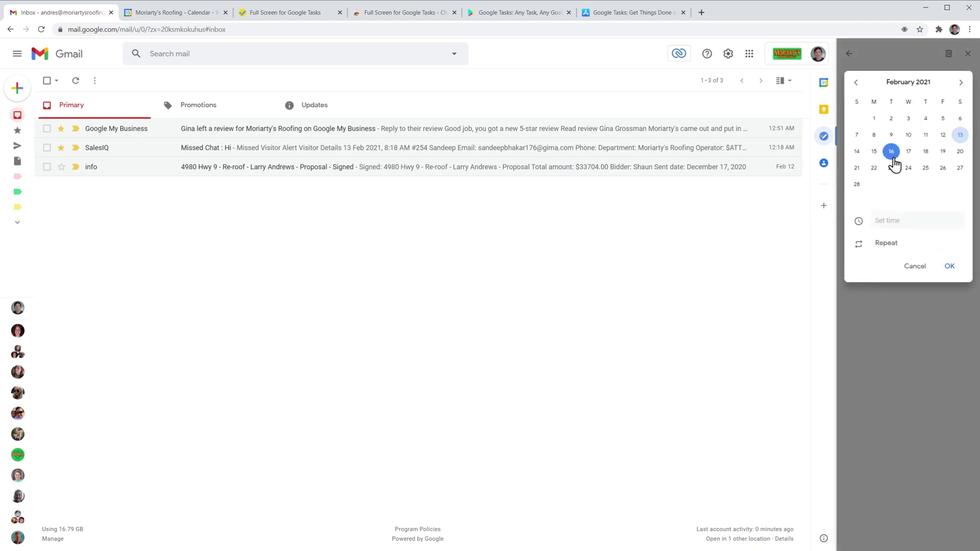
pyautogui.click(902, 215)
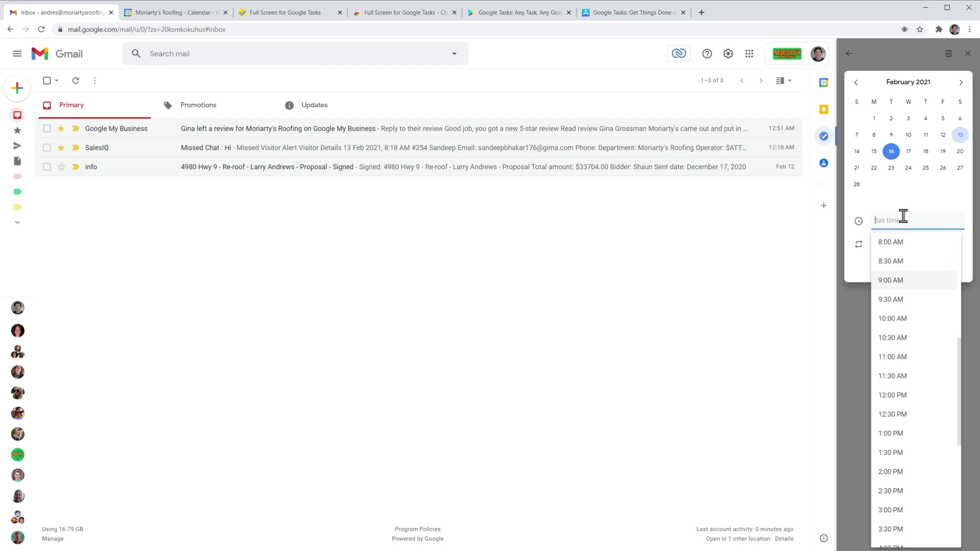
pyautogui.click(898, 364)
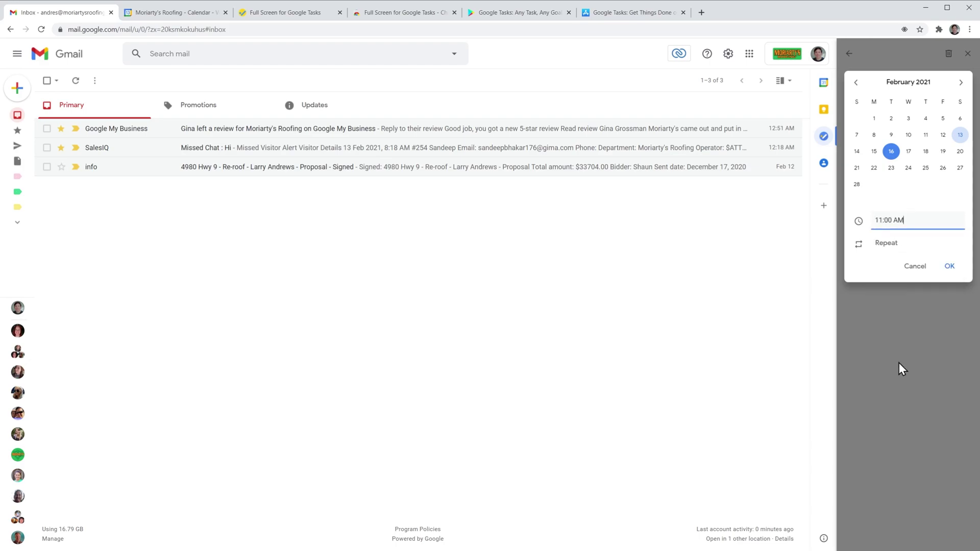
pyautogui.click(947, 267)
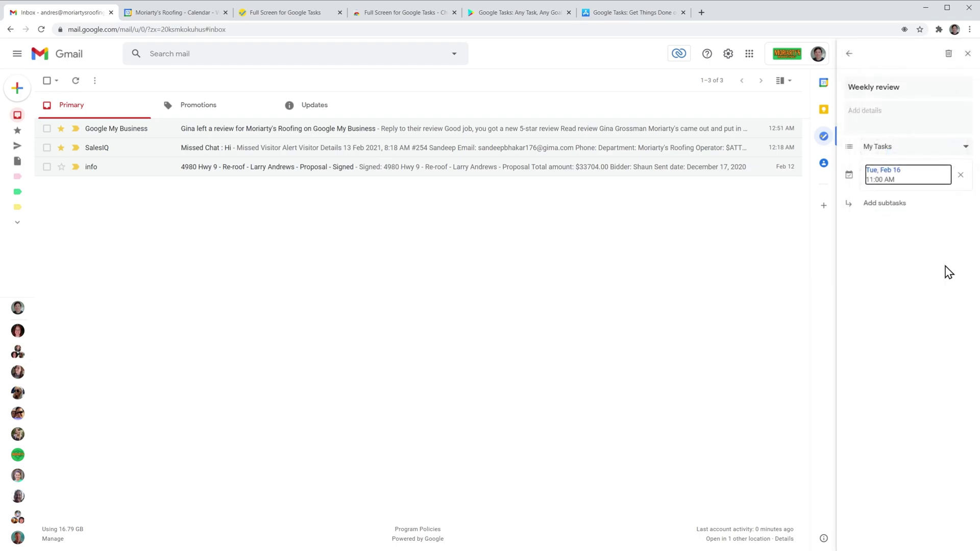
pyautogui.click(849, 54)
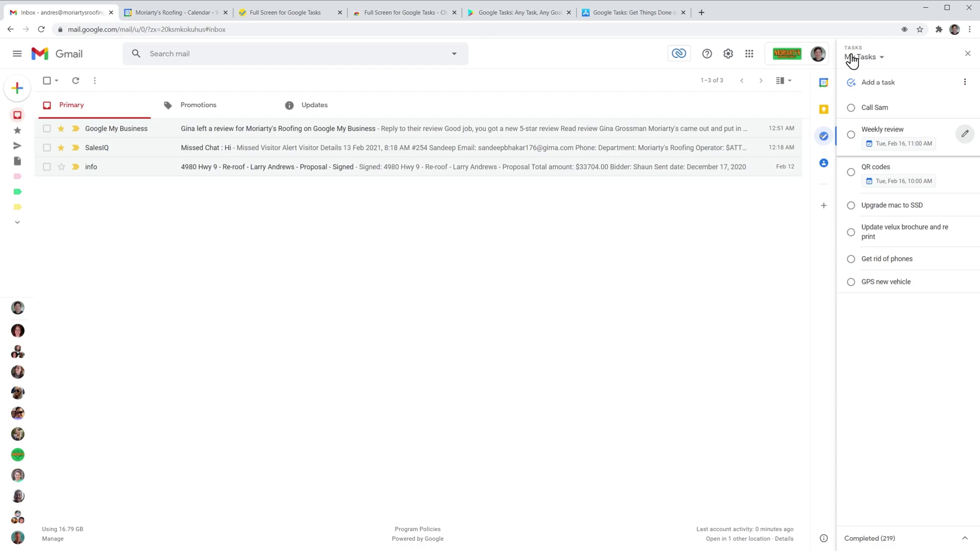
# Check off the call task and restore Edit proposals from Completed to the open tasks
pyautogui.click(854, 113)
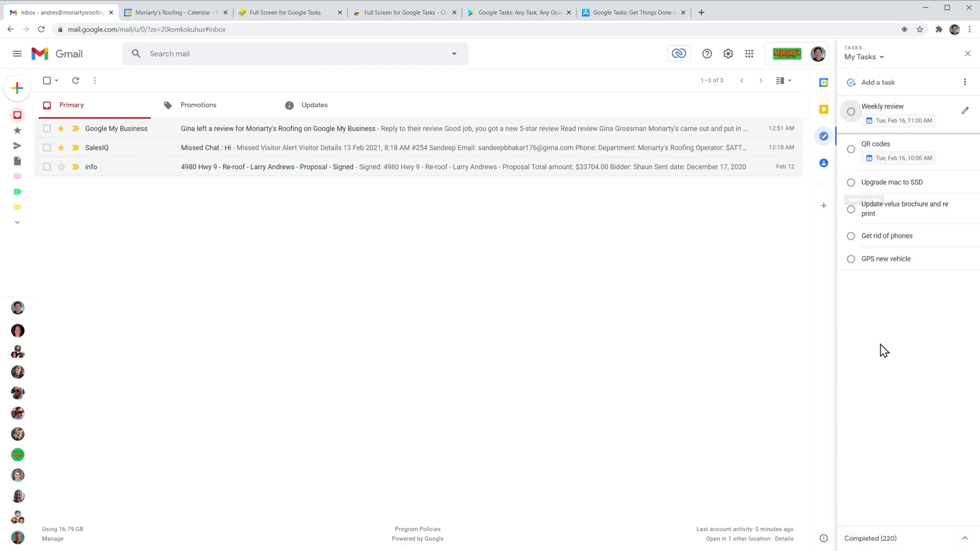
pyautogui.click(902, 542)
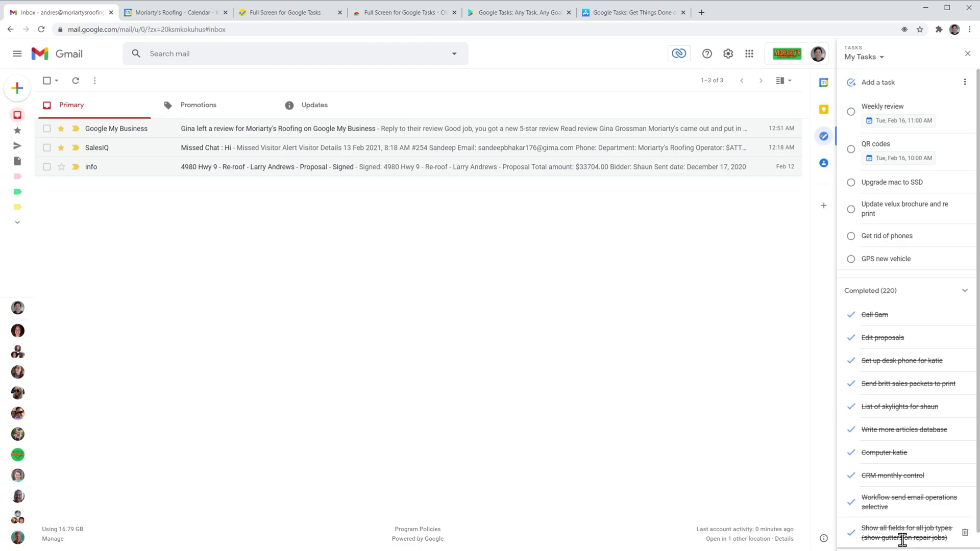
pyautogui.click(850, 338)
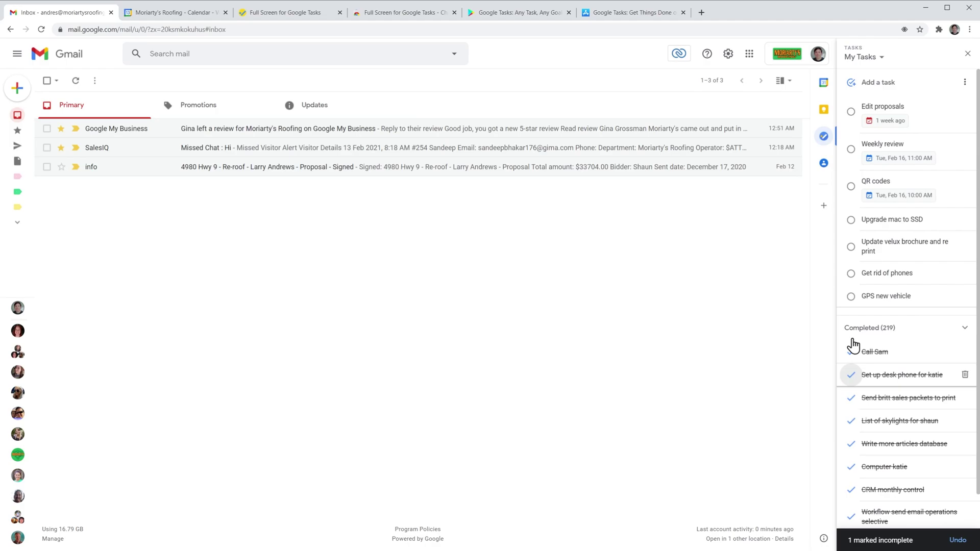
pyautogui.click(963, 329)
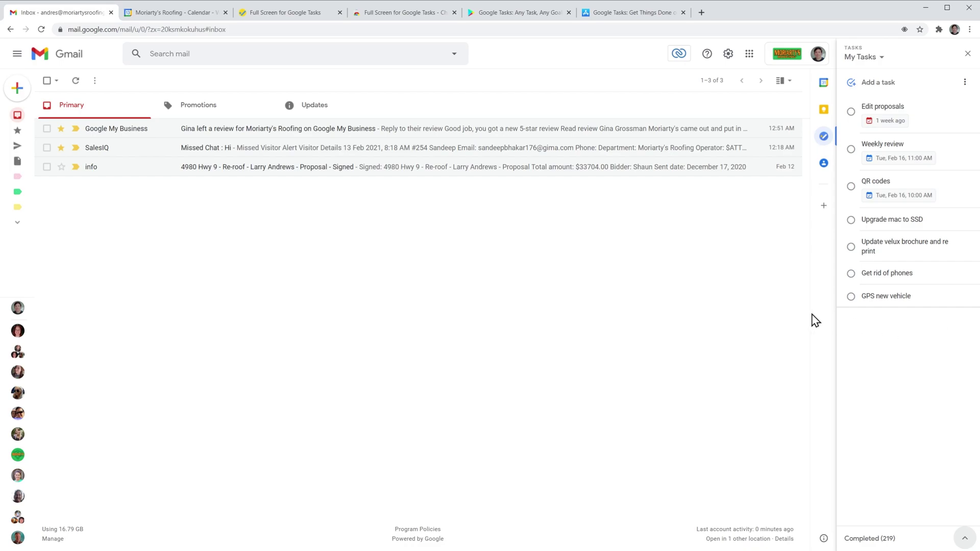
# Turn the signed proposal email into a task, add Interview to the Sales list, and close the panel
pyautogui.moveTo(250, 171); pyautogui.dragTo(899, 149)
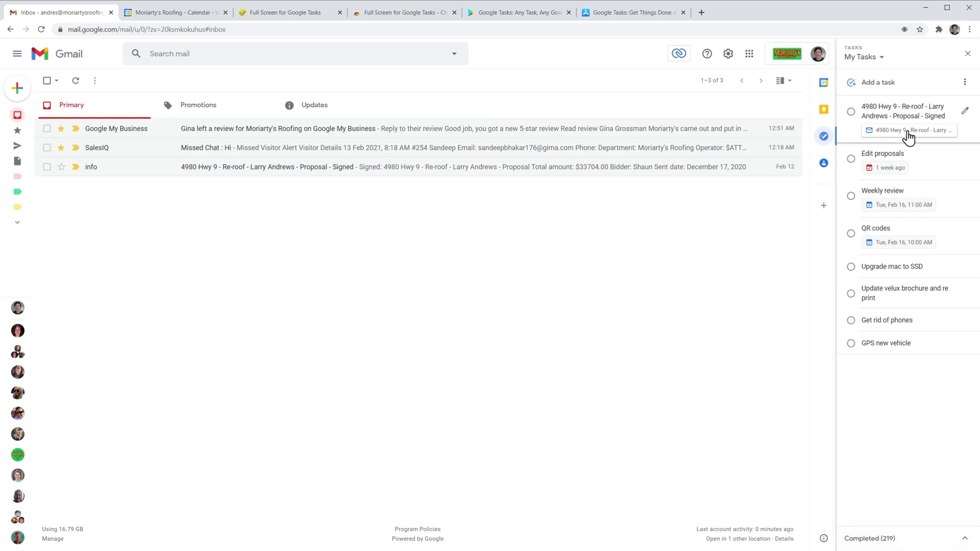
pyautogui.click(878, 58)
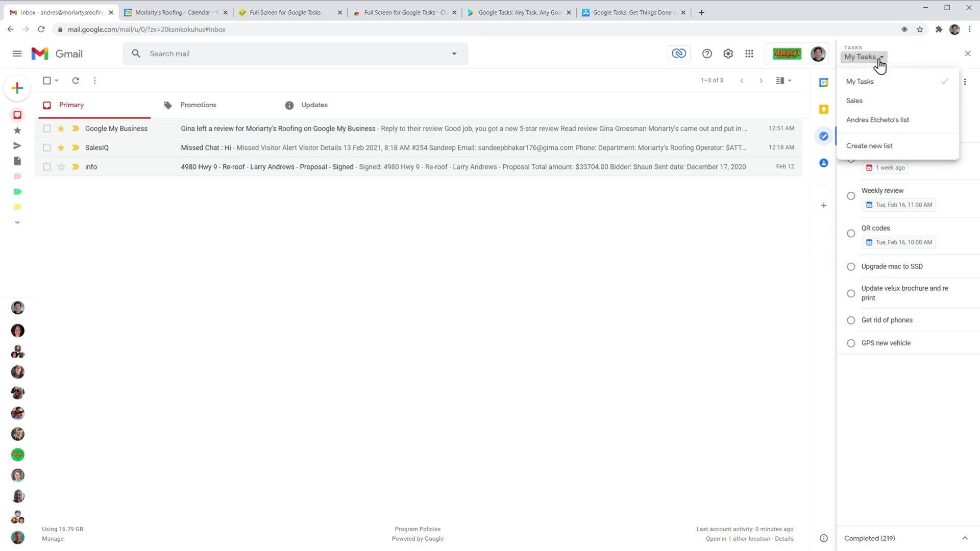
pyautogui.click(875, 99)
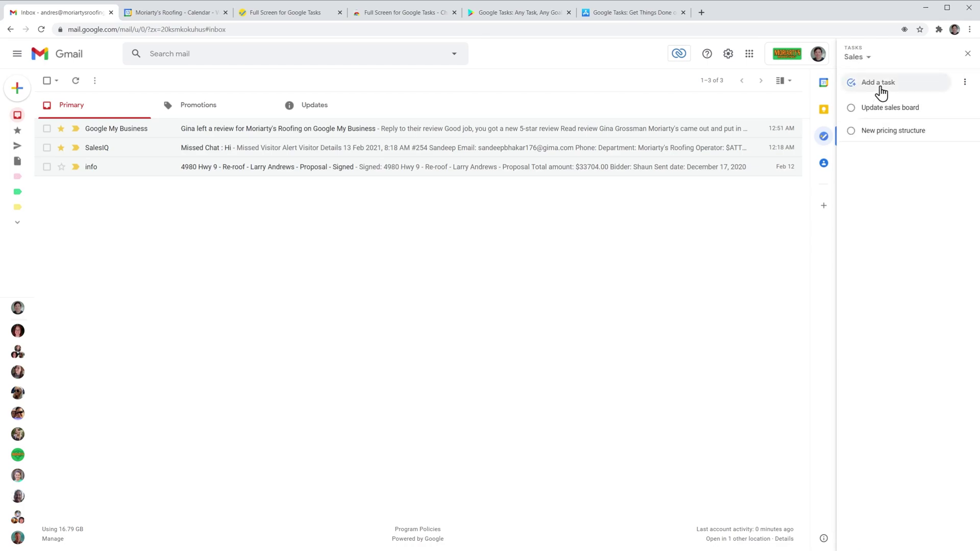
pyautogui.click(878, 85)
pyautogui.write('Interview')
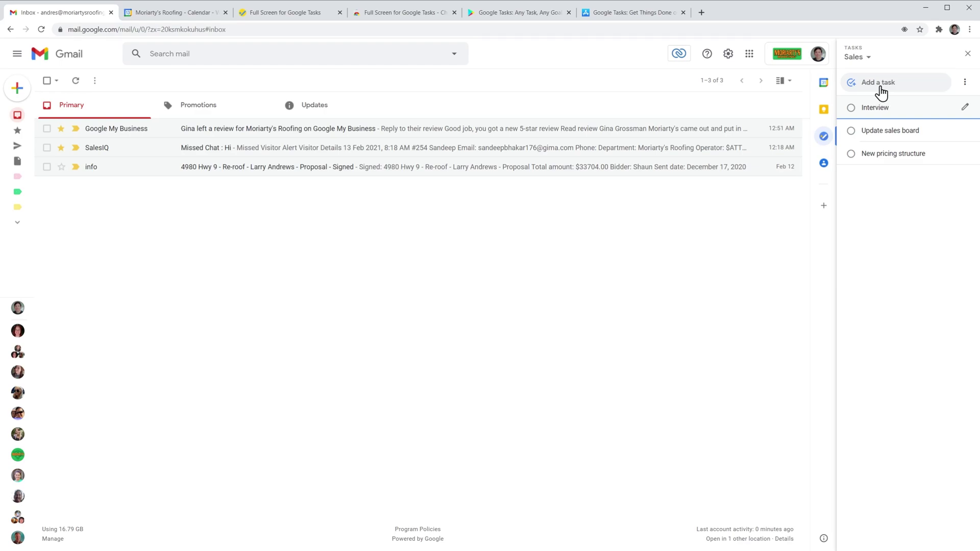
pyautogui.click(967, 53)
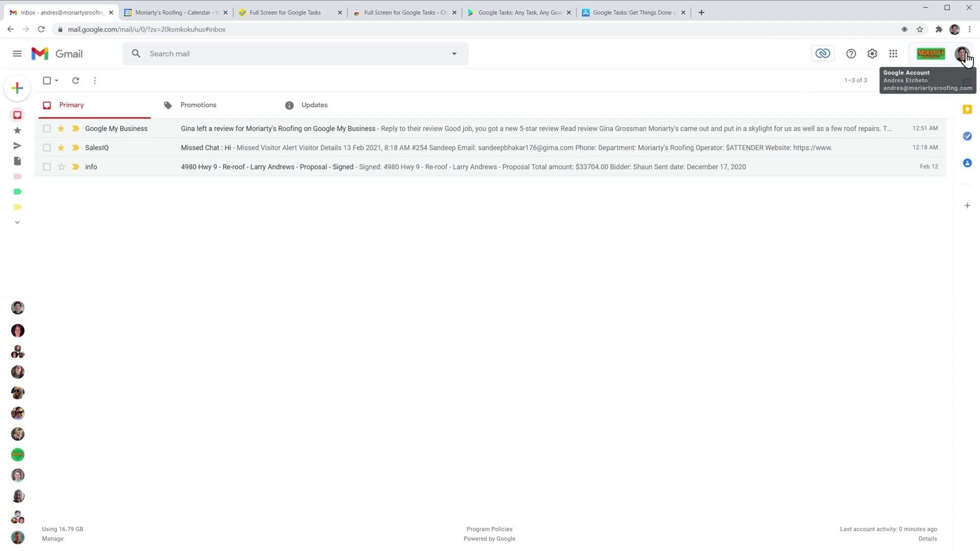
# Reopen the Tasks panel beside the inbox, then view Google Calendar's Feb 15–21 week
pyautogui.click(966, 138)
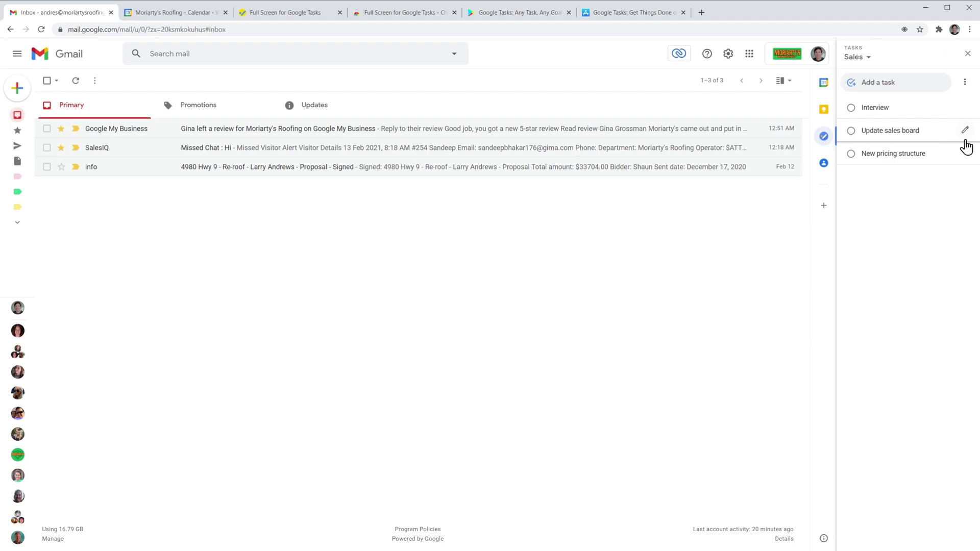
pyautogui.click(184, 17)
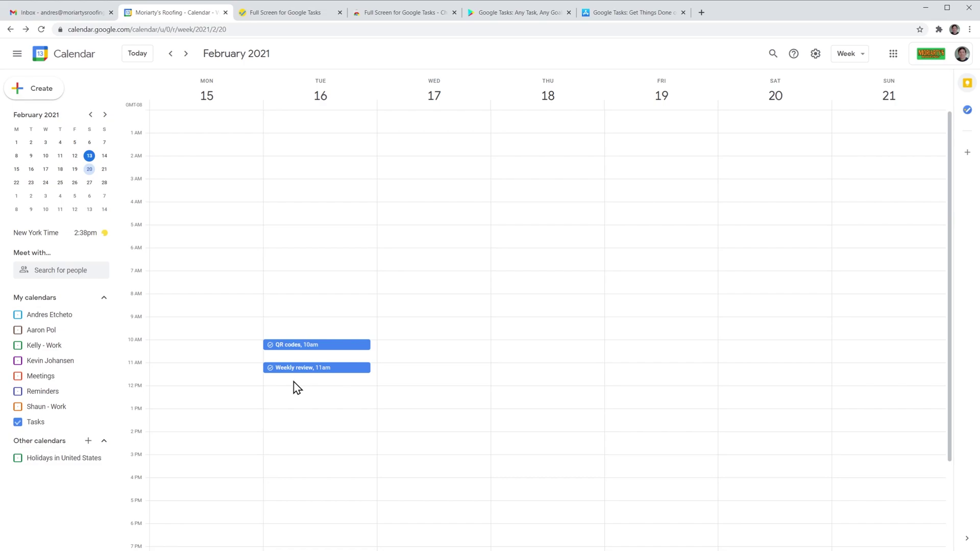
# Schedule Upgrade mac to SSD for Friday, Feb 19 at 9:30am and mark Weekly review complete
pyautogui.click(967, 112)
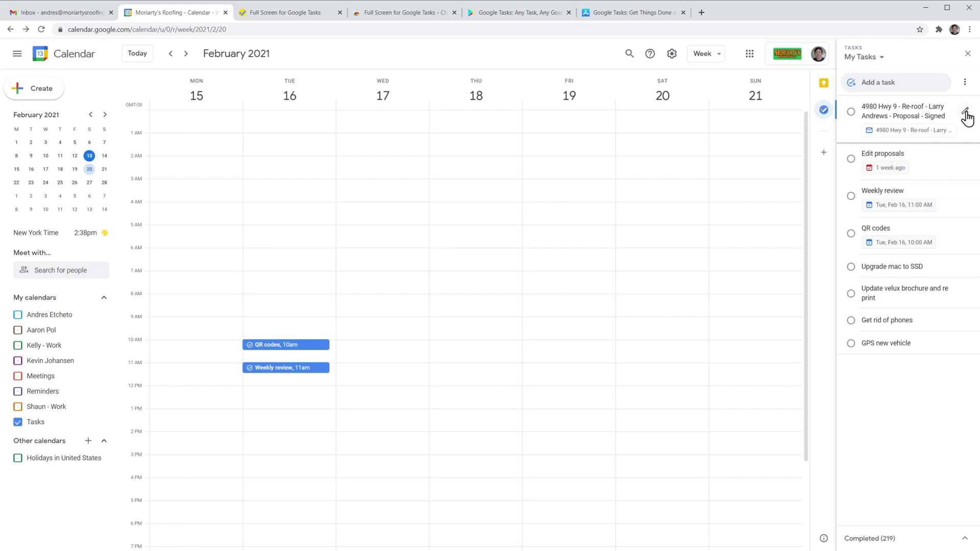
pyautogui.moveTo(871, 270); pyautogui.dragTo(556, 338)
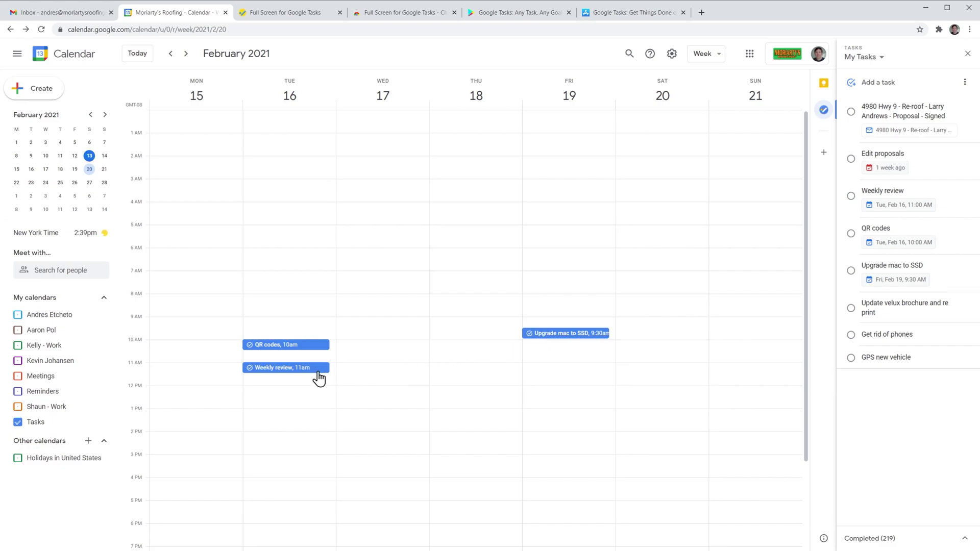
pyautogui.click(289, 369)
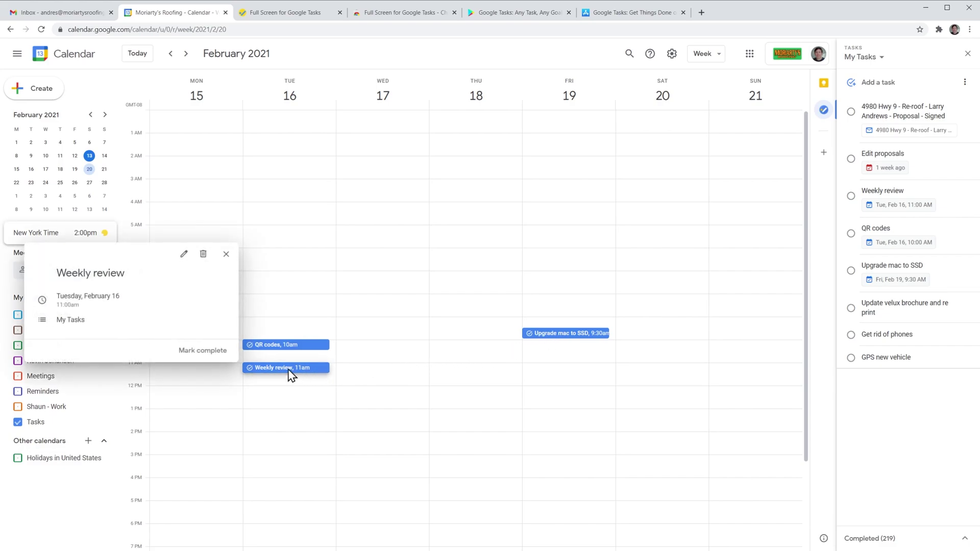
pyautogui.click(214, 351)
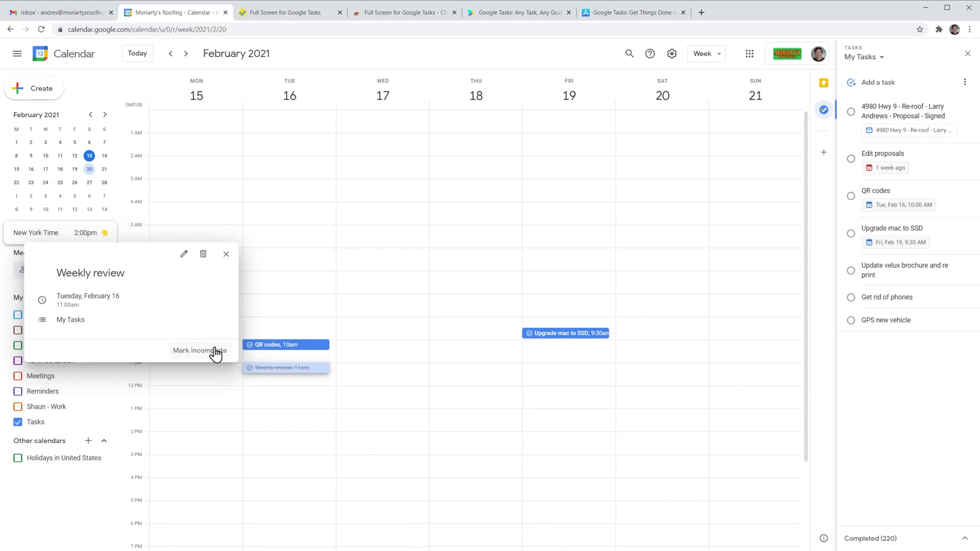
# Create a 'Buy tonner' task in My Tasks for Thursday, Feb 18 at 11am
pyautogui.click(448, 377)
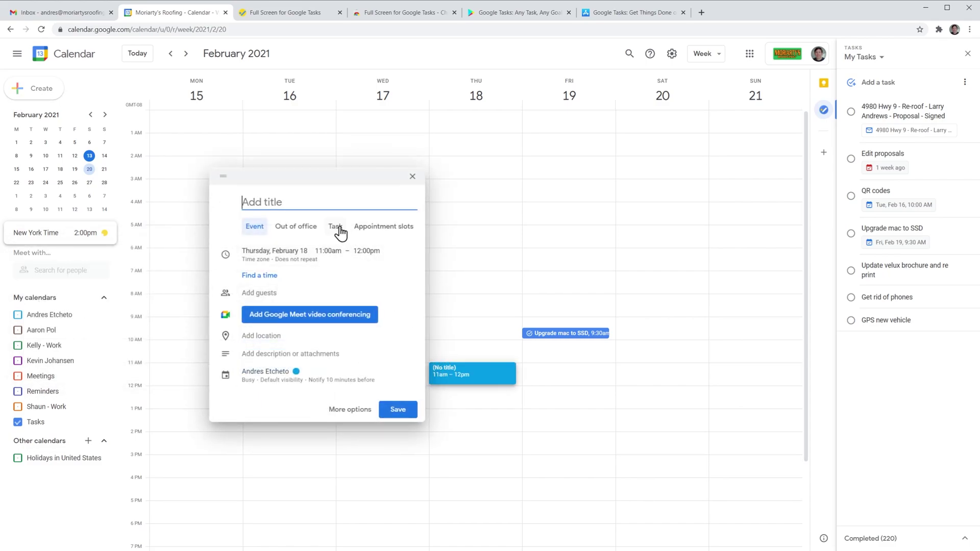
pyautogui.click(339, 229)
pyautogui.write('Buy')
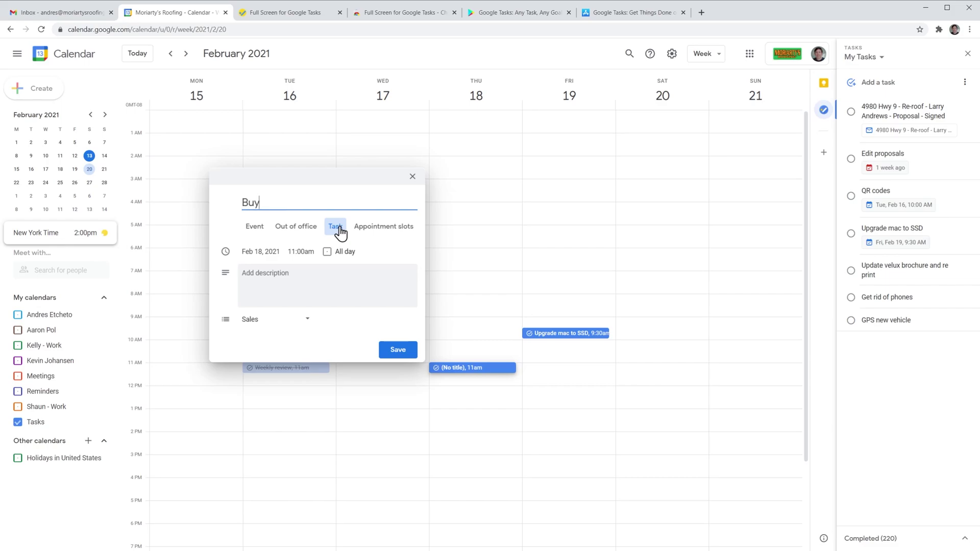
pyautogui.write(' tonner')
pyautogui.click(306, 323)
pyautogui.click(288, 284)
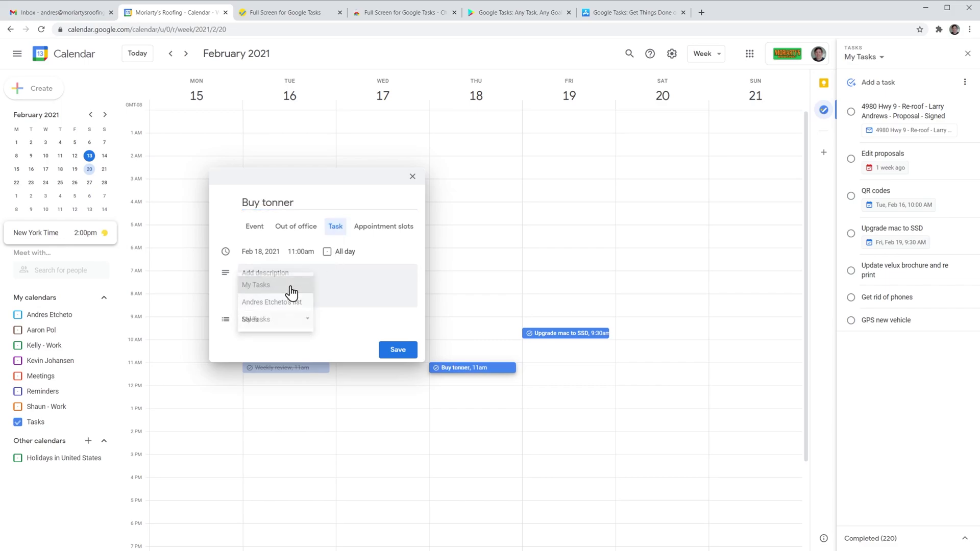
pyautogui.click(397, 350)
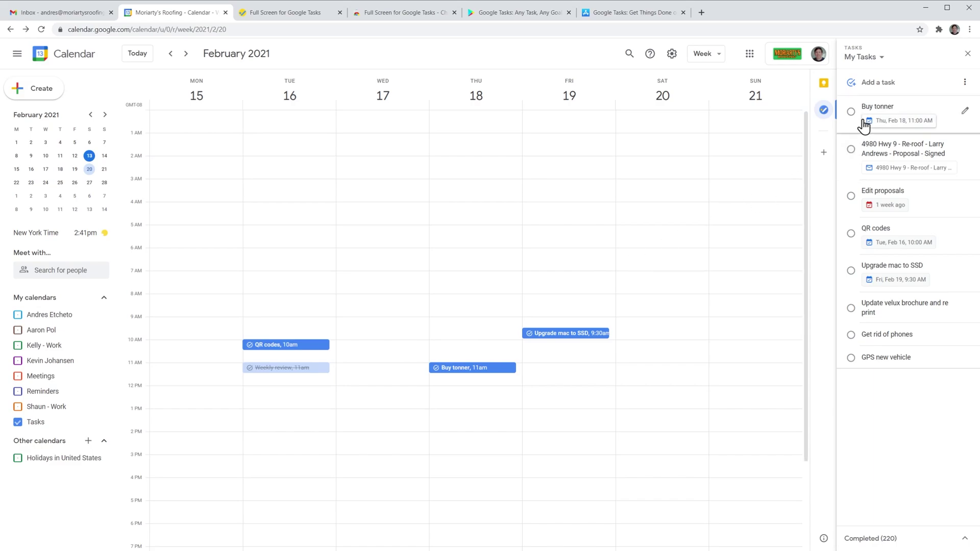
# Delete the Buy tonner task, then switch to the Full Screen for Google Tasks page
pyautogui.click(963, 110)
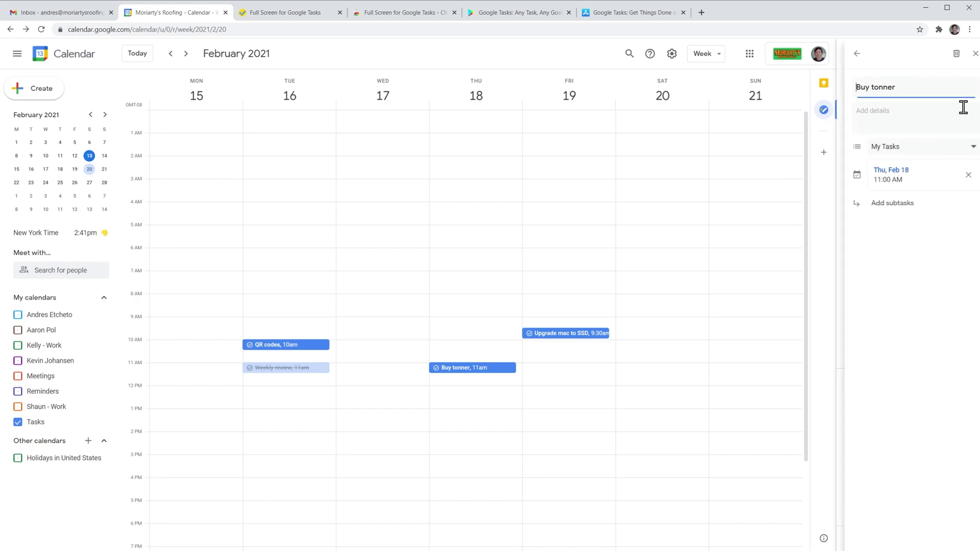
pyautogui.click(949, 55)
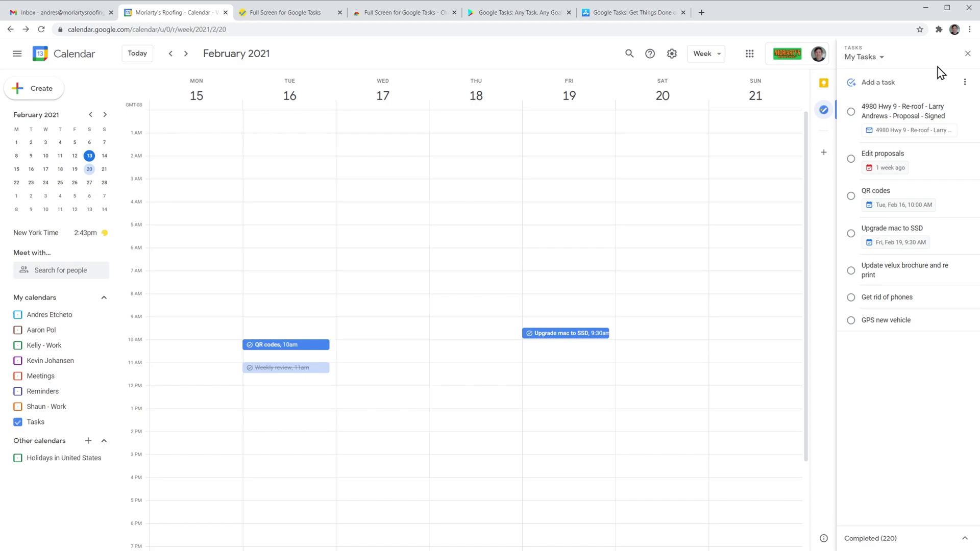
pyautogui.click(304, 18)
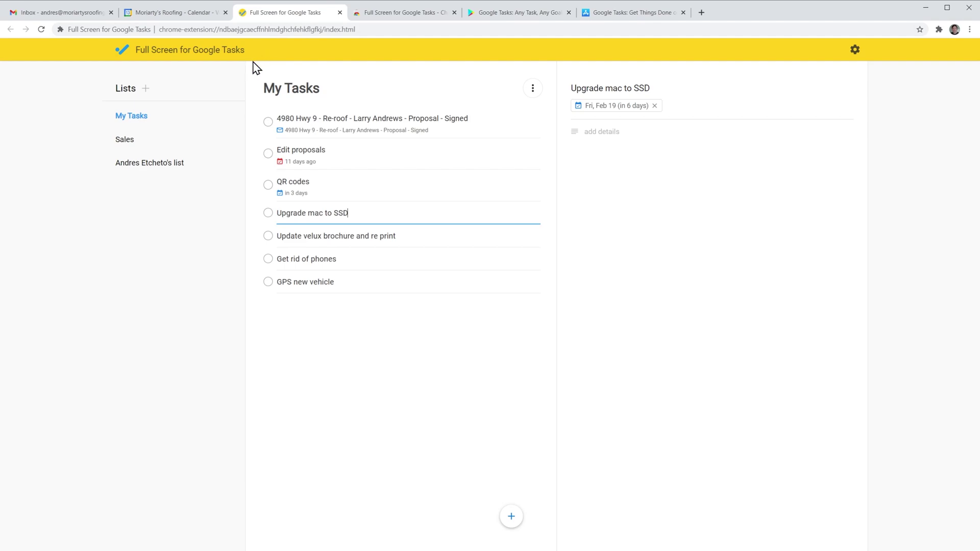
# Open the Sales list, view the Interview task, and add 'CRM update' at the top
pyautogui.click(139, 139)
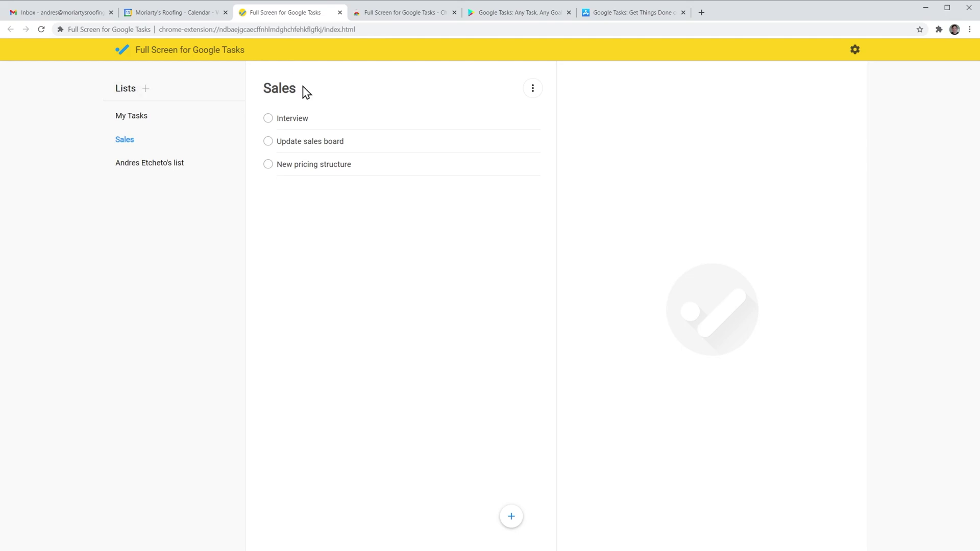
pyautogui.click(313, 117)
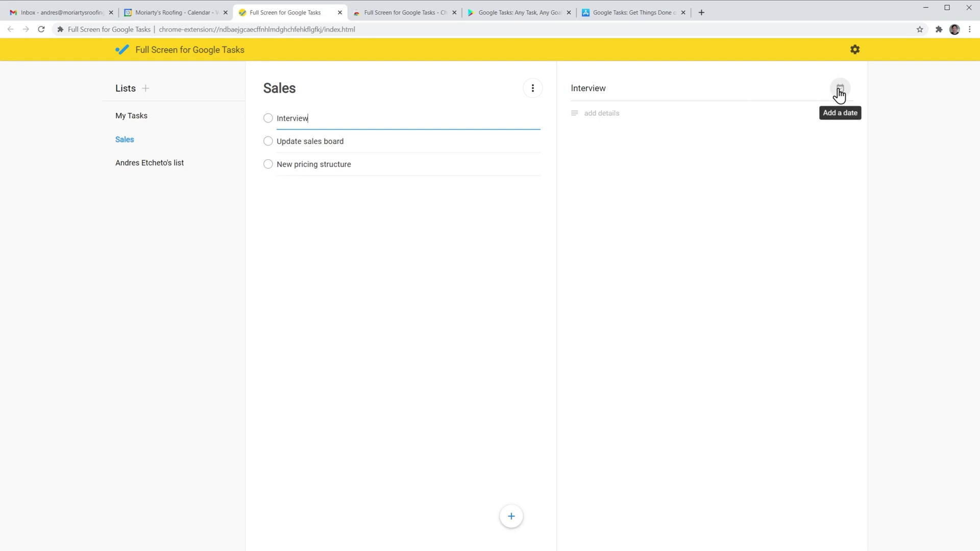
pyautogui.click(506, 519)
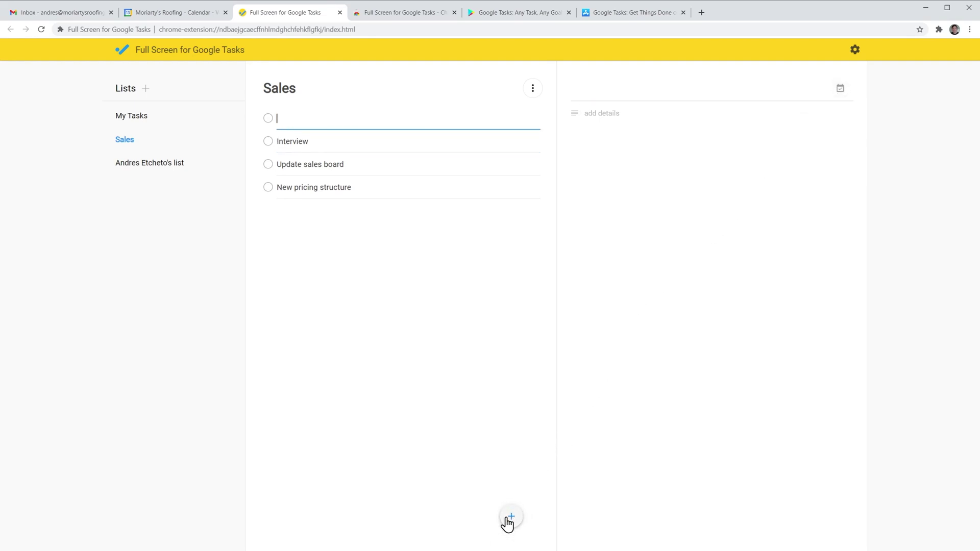
pyautogui.write('CRM update')
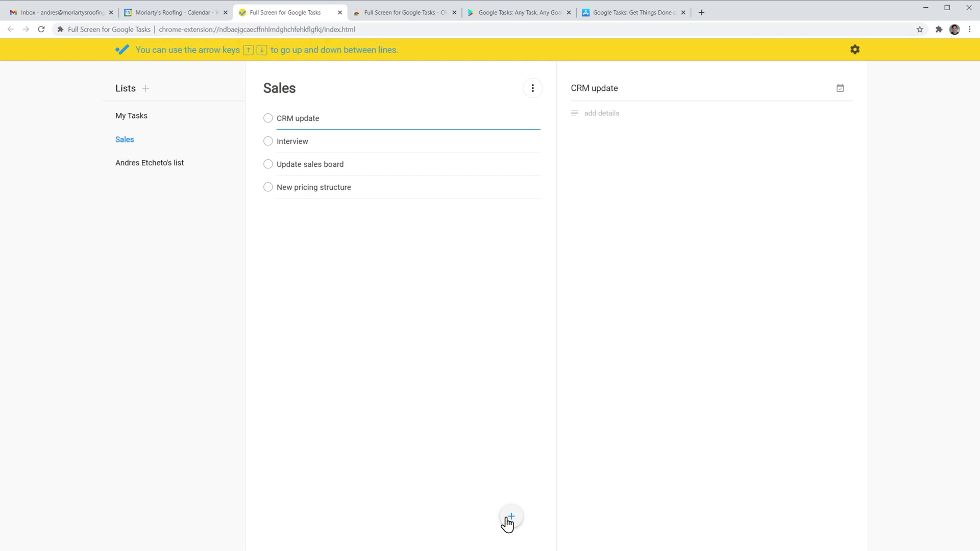
# View the extension's Chrome Web Store listing, then the Google Tasks app page on Google Play
pyautogui.click(413, 14)
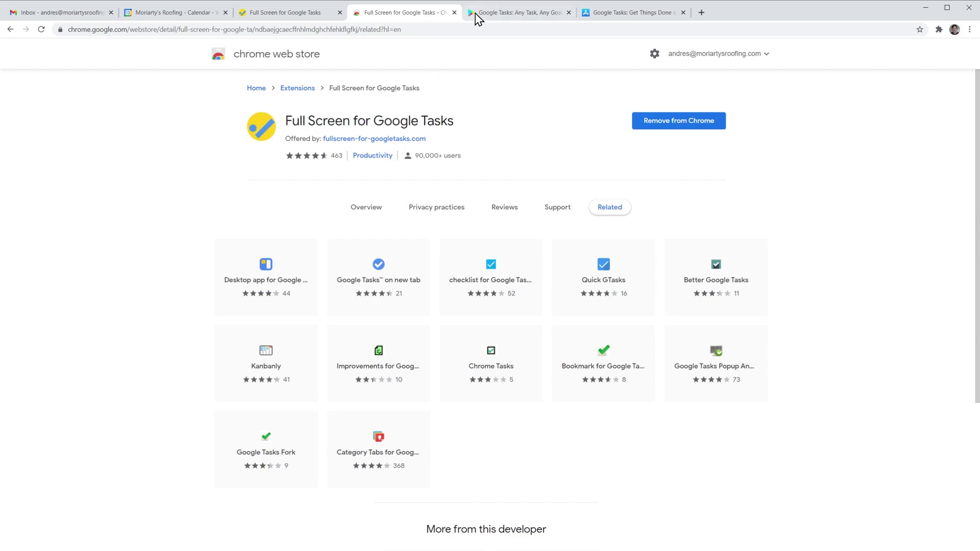
pyautogui.click(489, 14)
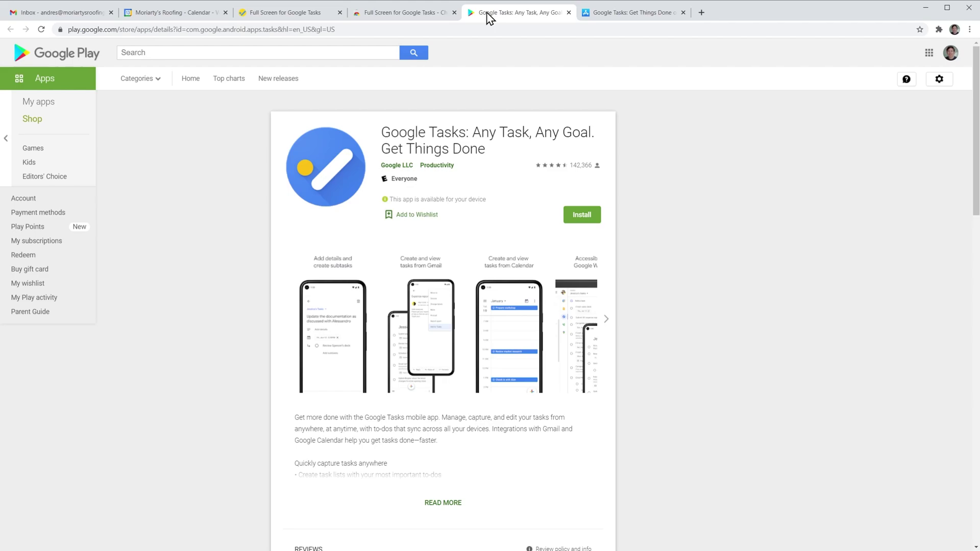
# Switch to the App Store preview page for Google Tasks: Get Things Done
pyautogui.click(592, 14)
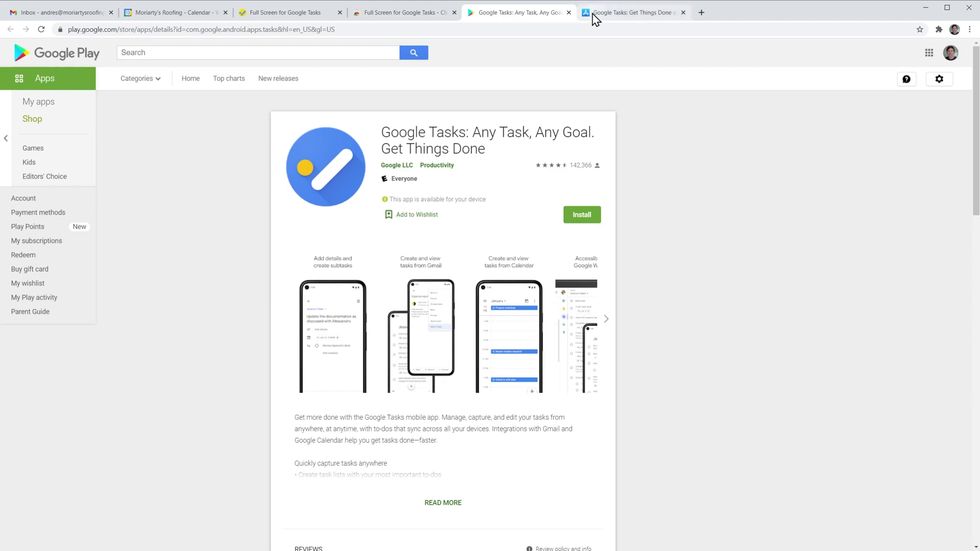